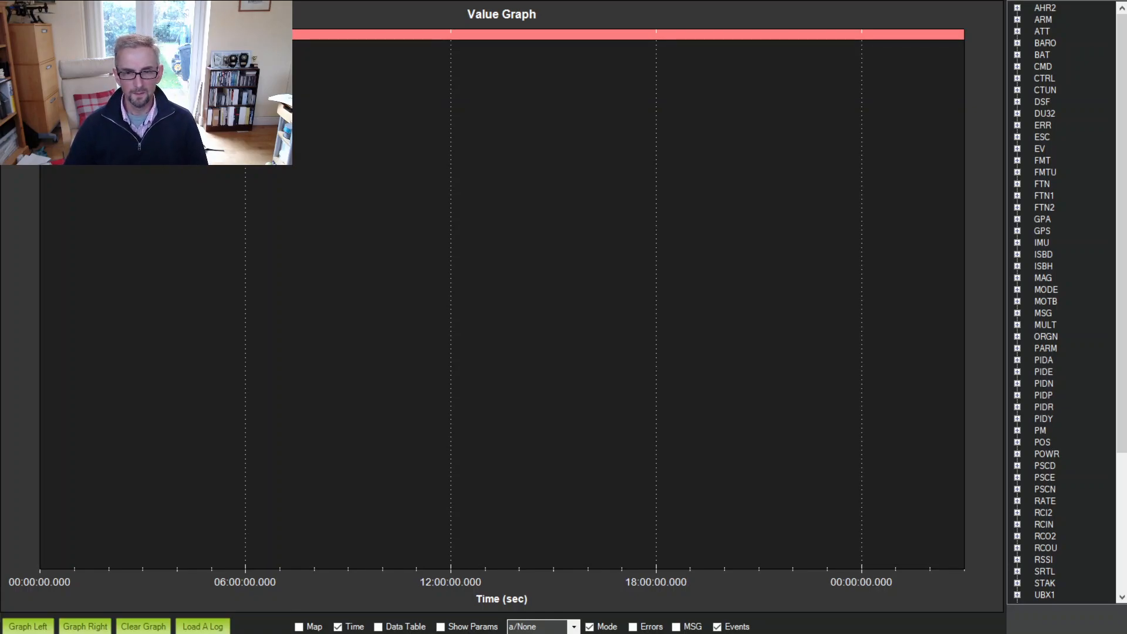
Step: Examine the flight track on the map beside the graph and browse the log message list, leaving the map hidden
left_click(1046, 8)
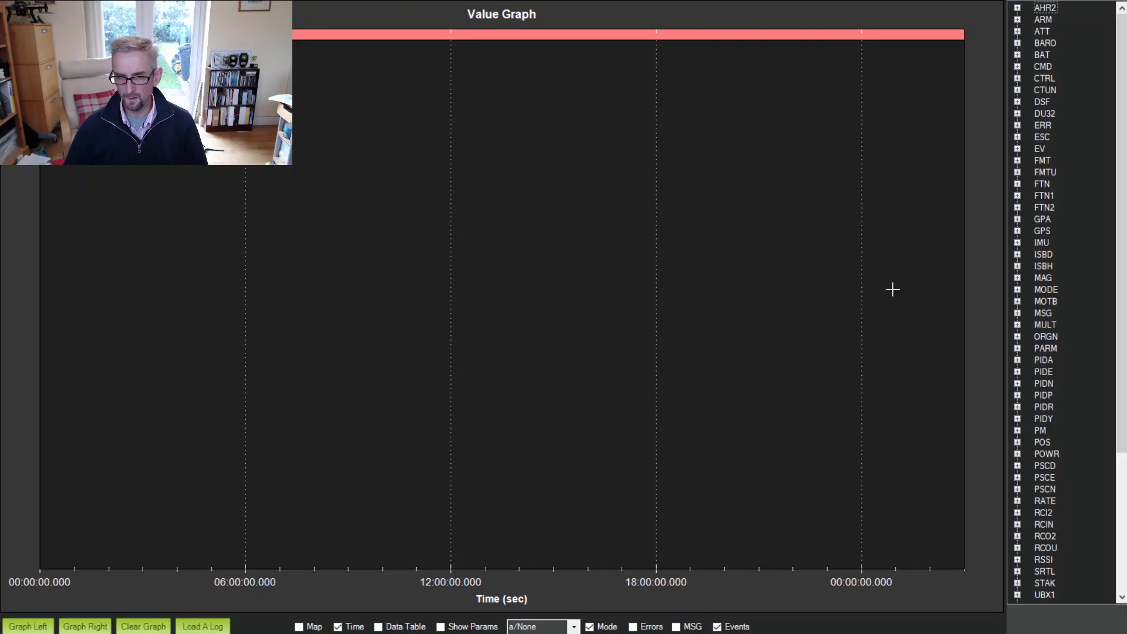
left_click(298, 627)
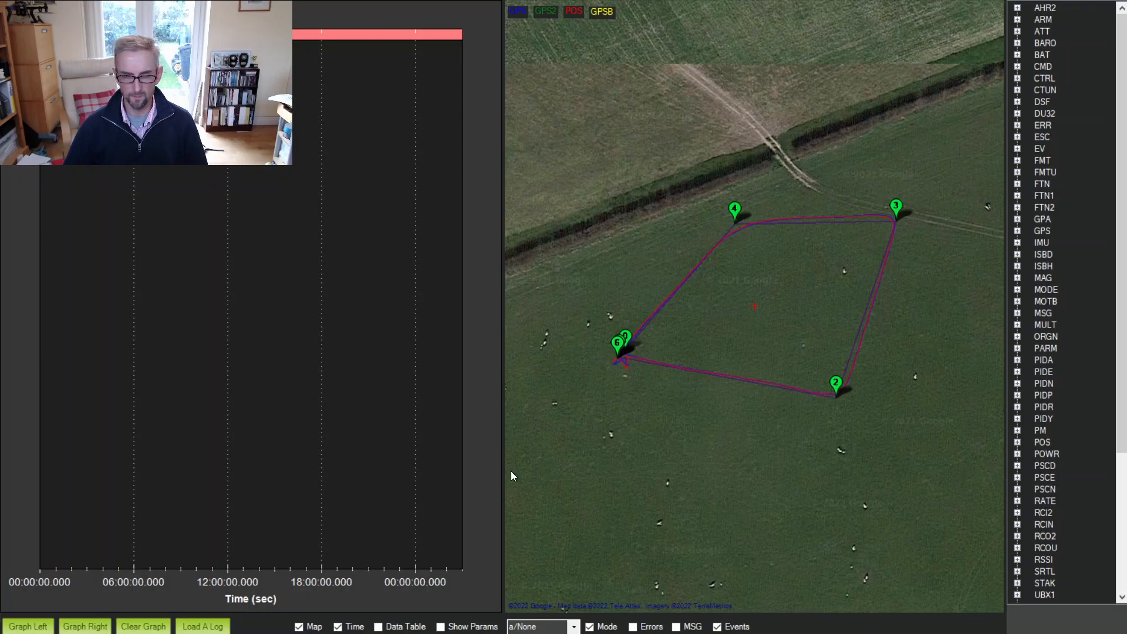
left_click(299, 627)
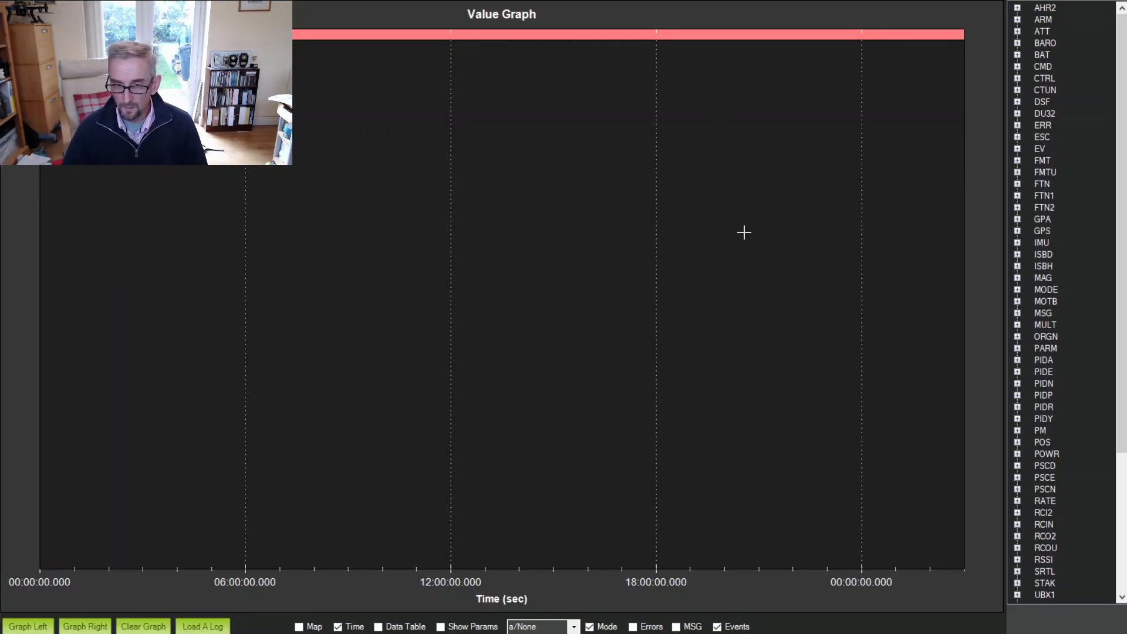
scroll(1062, 330, "down", 2)
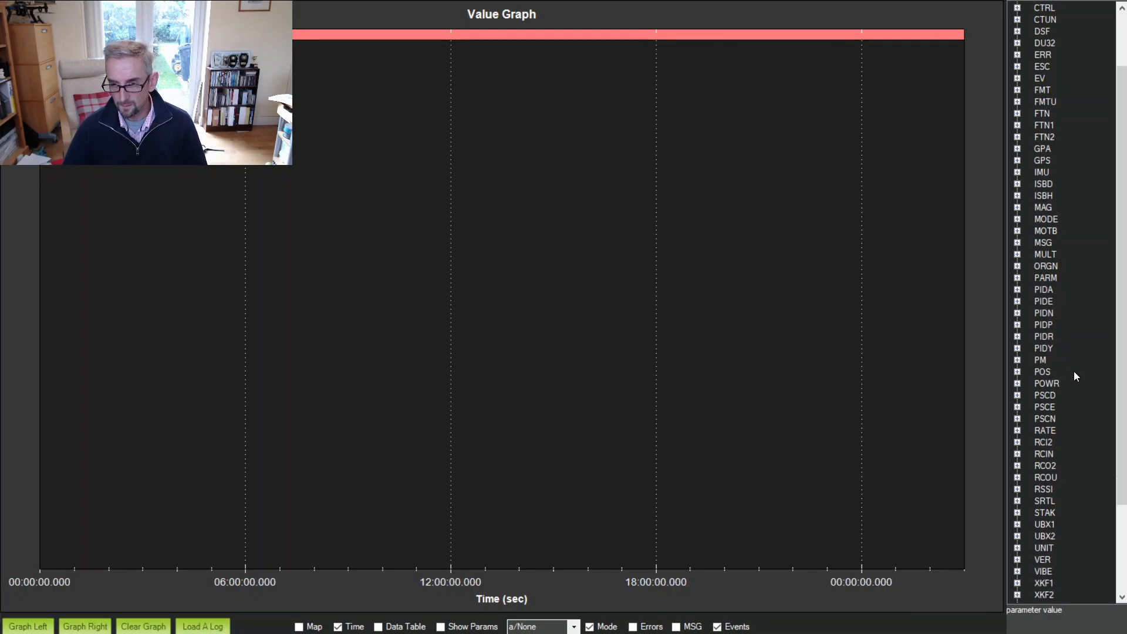
scroll(1075, 372, "down", 2)
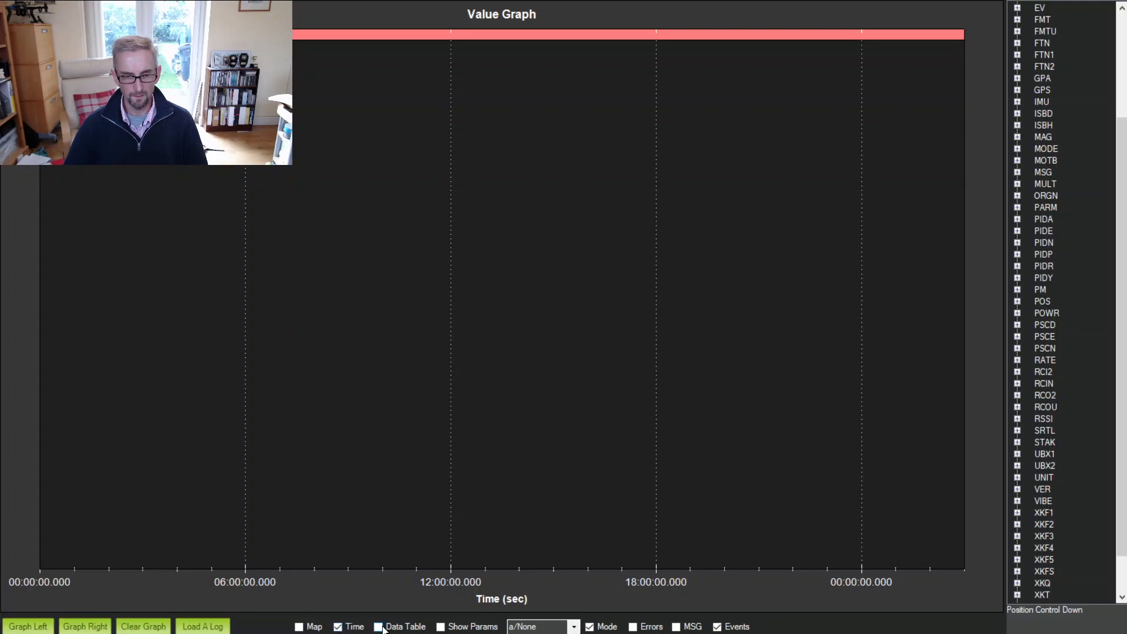
left_click(298, 626)
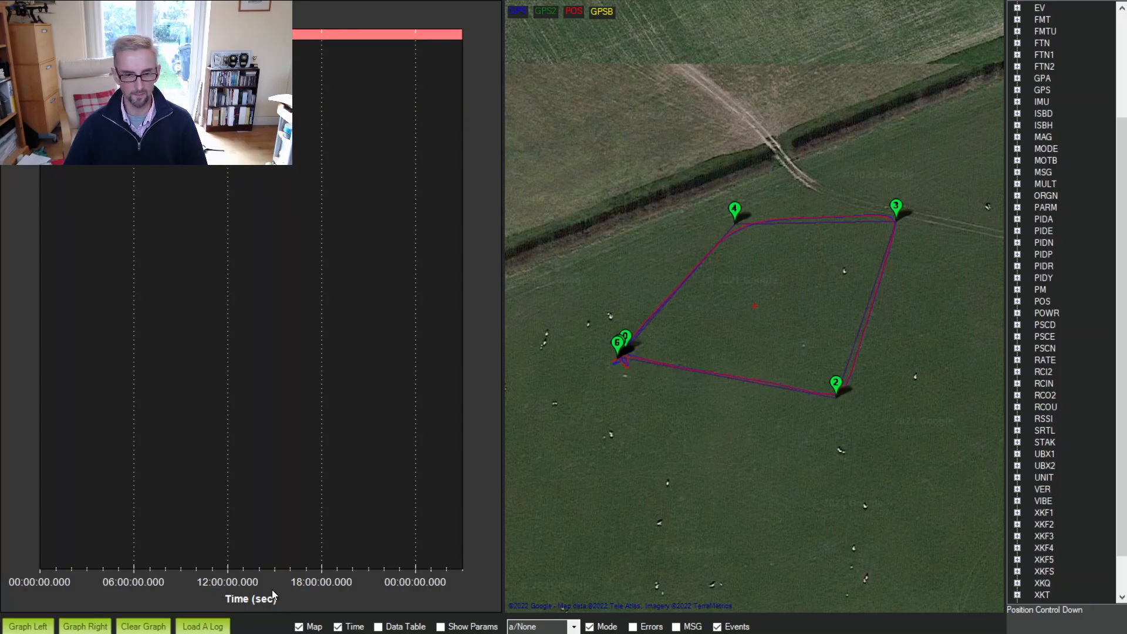
left_click(300, 627)
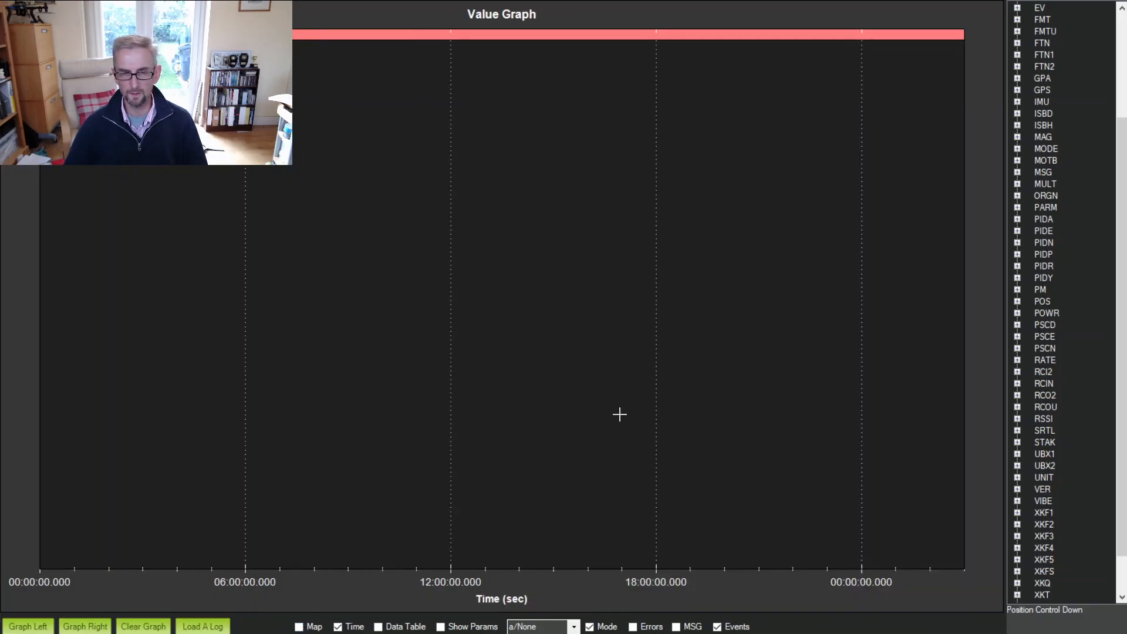
Step: Plot the target and actual east positions, TPE and PE, from the PSCE message group
left_click(1018, 337)
scroll(1081, 286, "down", 2)
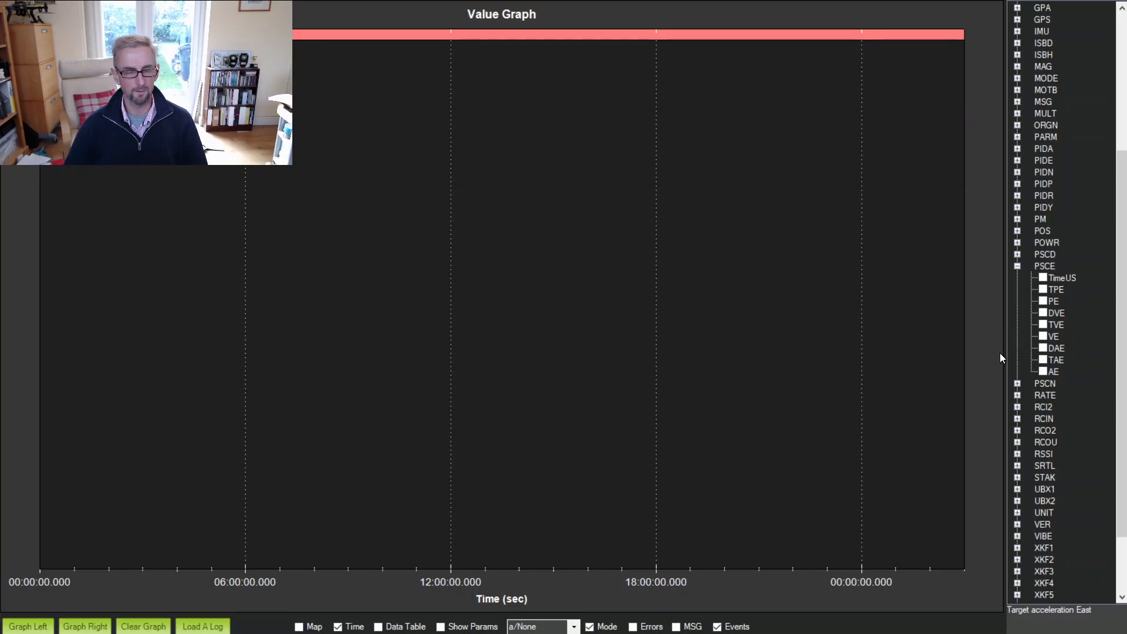
left_click(1045, 290)
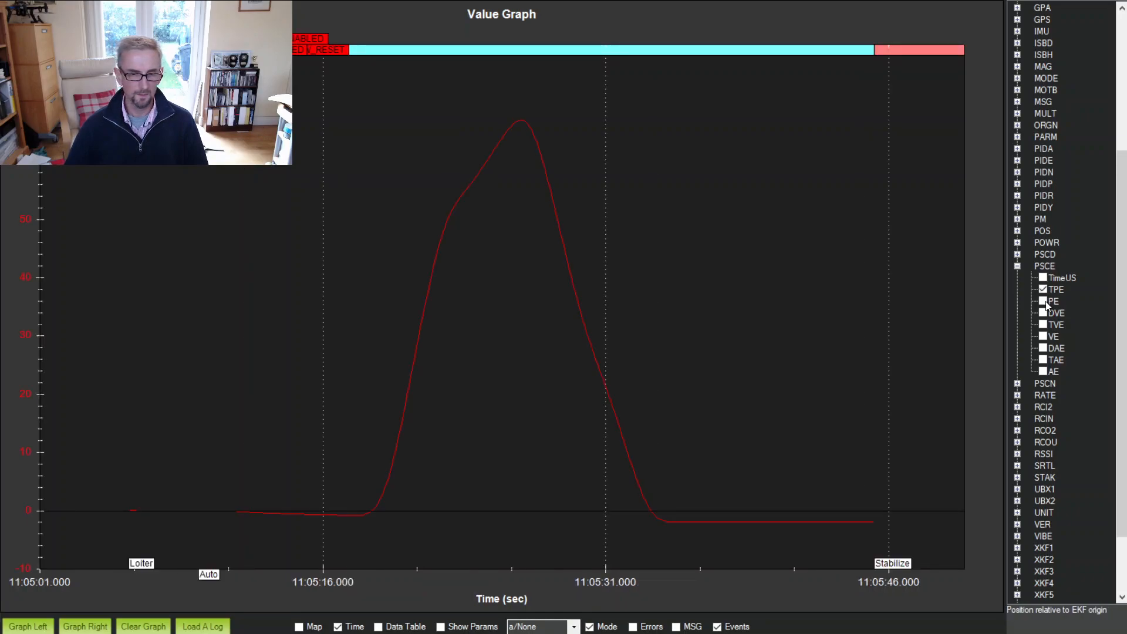
left_click(1044, 301)
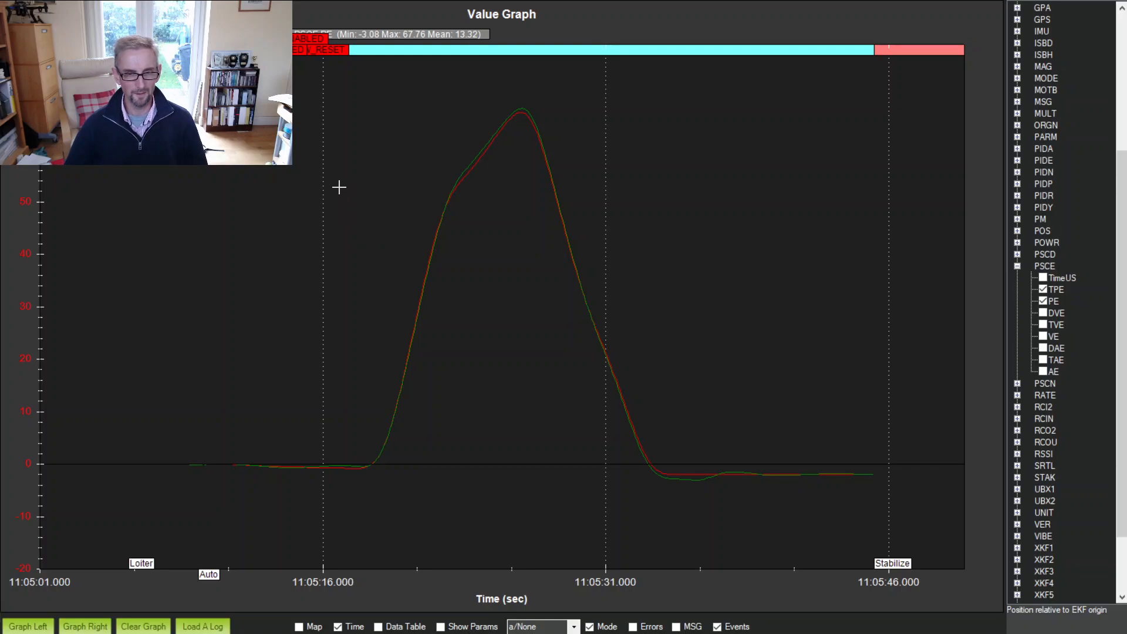
Step: Compare the TPE and PE curves close up, toggling the traces off and on, and return to the full flight with both plotted
left_click_drag(357, 158, 482, 500)
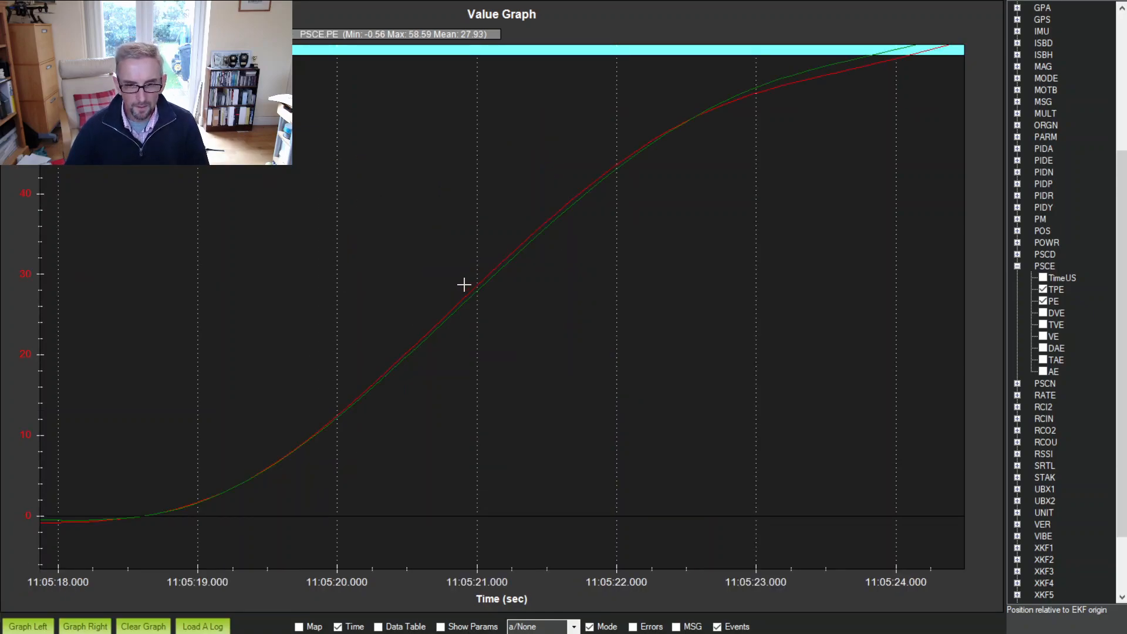
left_click_drag(365, 191, 605, 394)
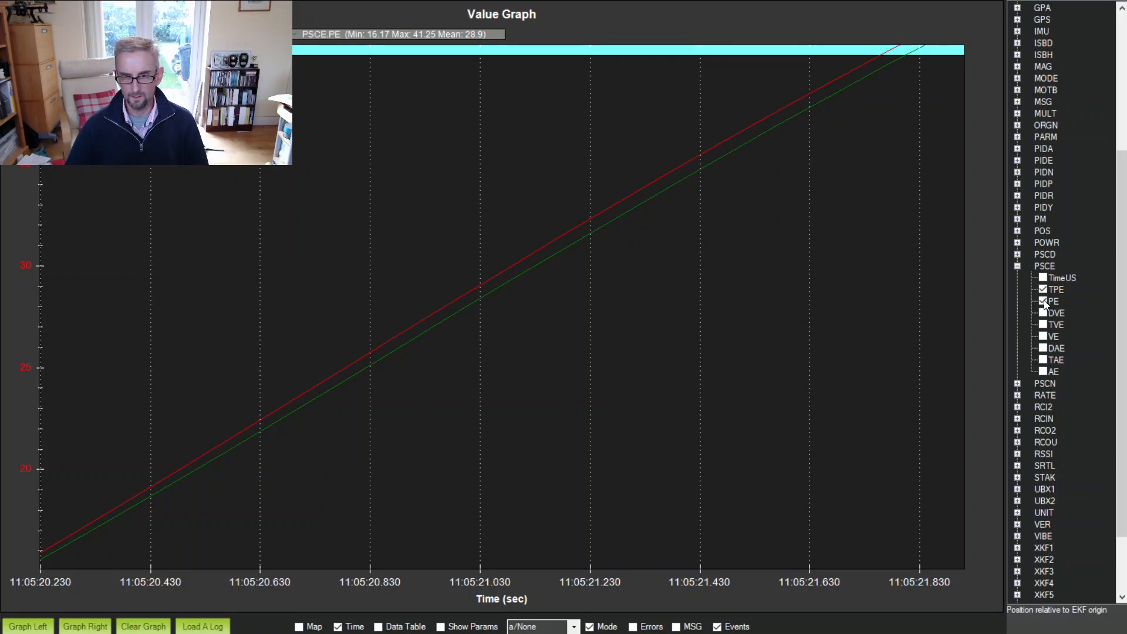
scroll(637, 309, "down", 15)
scroll(628, 309, "down", 8)
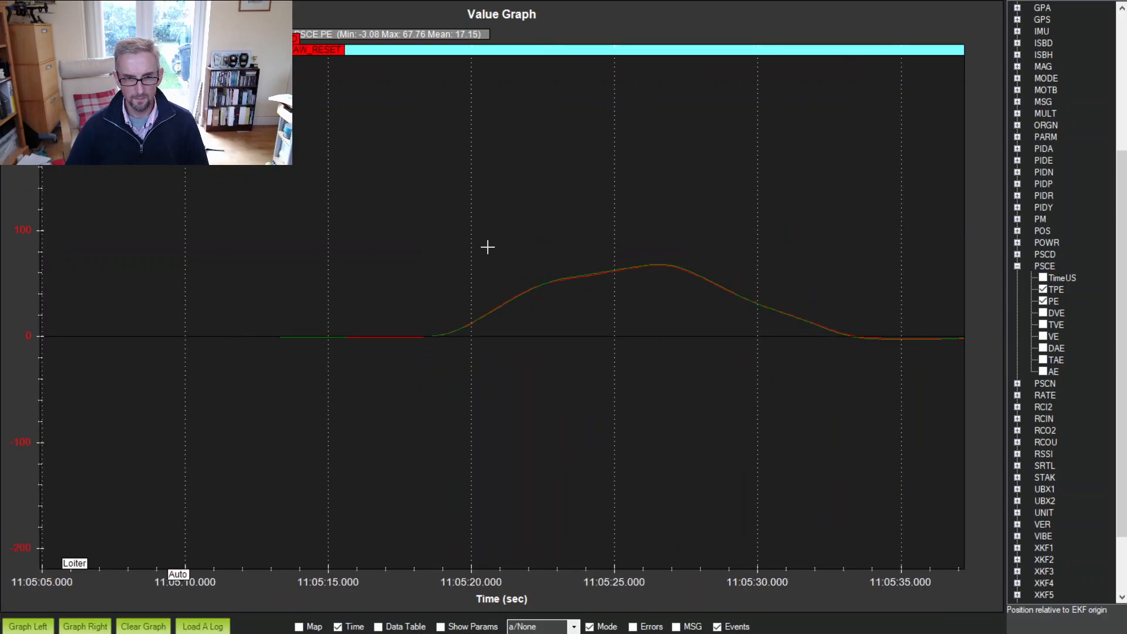
left_click_drag(352, 166, 723, 435)
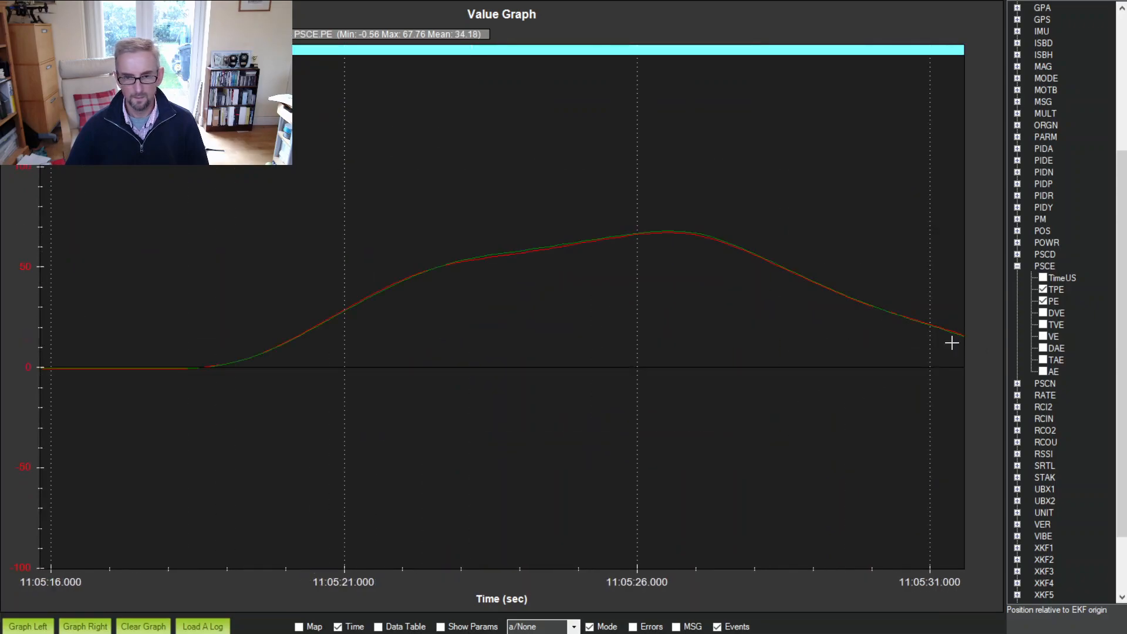
left_click(1044, 290)
left_click(1044, 290)
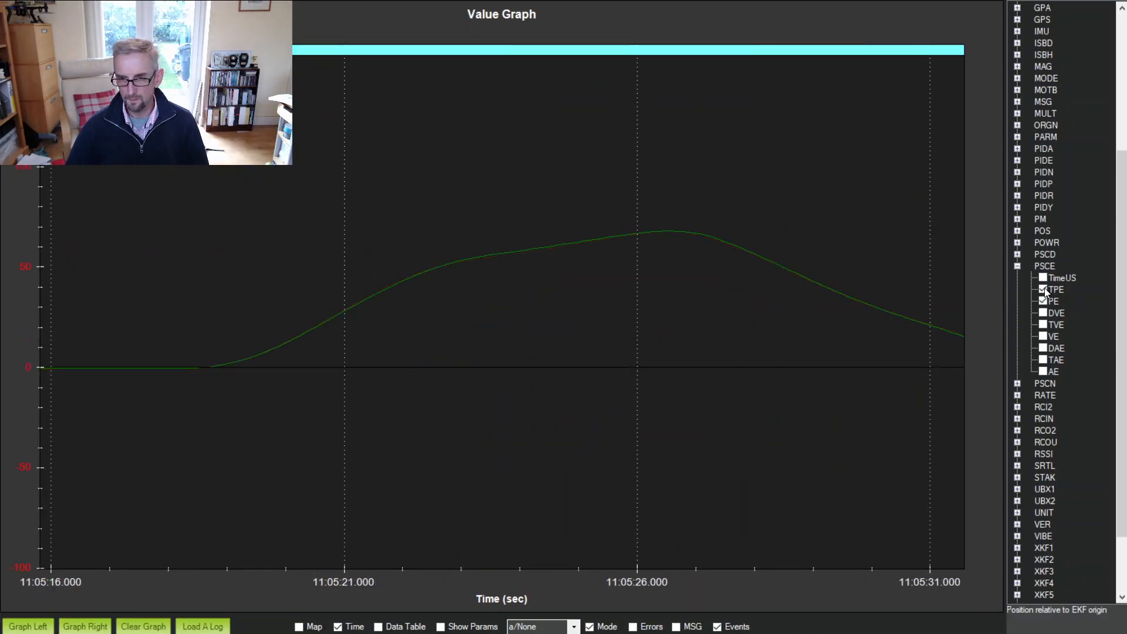
left_click(1045, 290)
left_click(1045, 290)
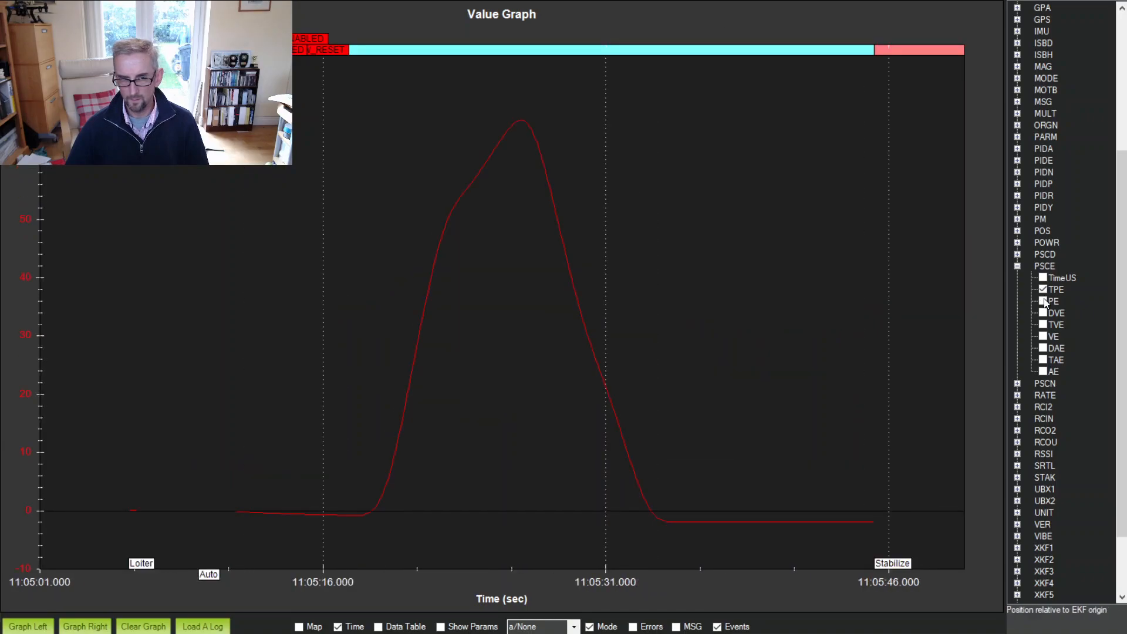
left_click(1044, 302)
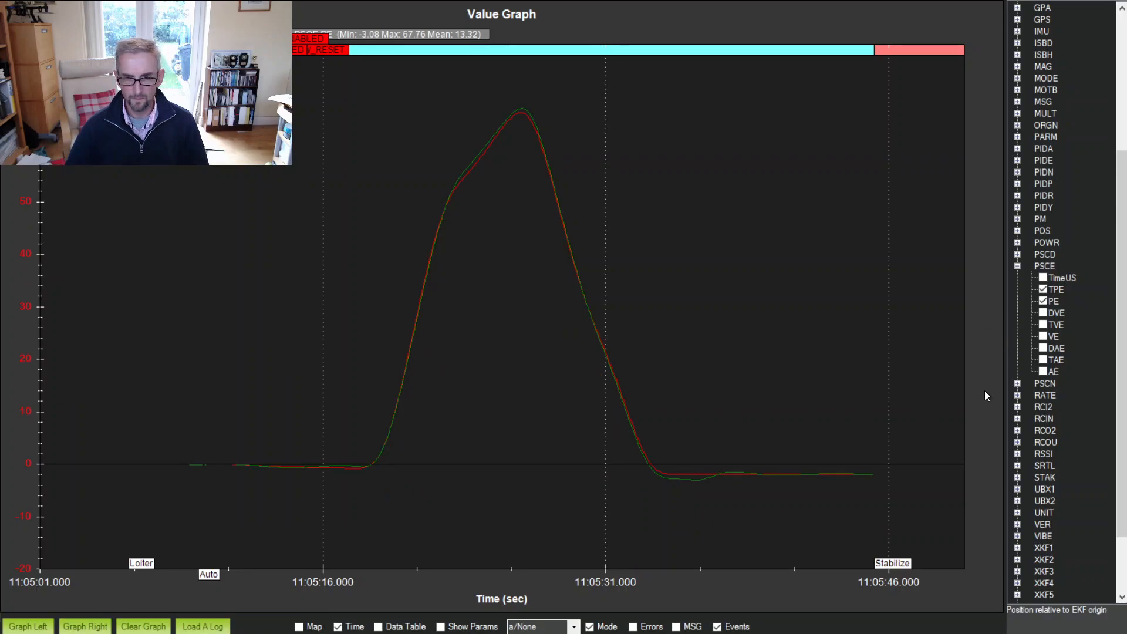
Step: Add the PSCE target and actual east velocities, TVE and VE, to the graph and enlarge the first velocity peak
left_click(1044, 324)
left_click(1043, 337)
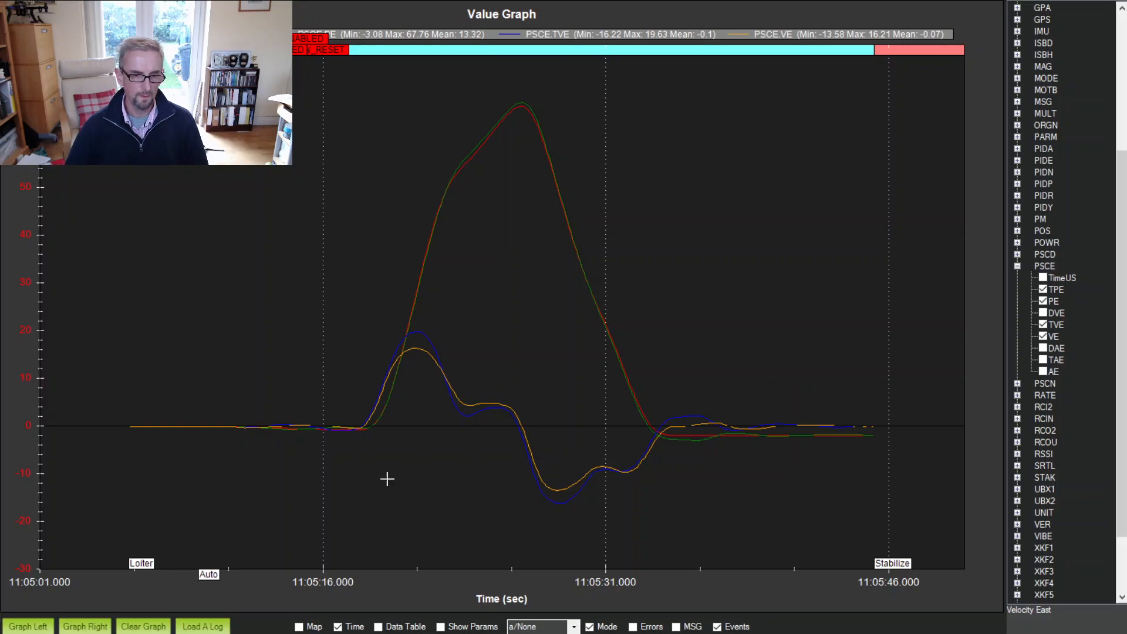
left_click_drag(322, 229, 526, 470)
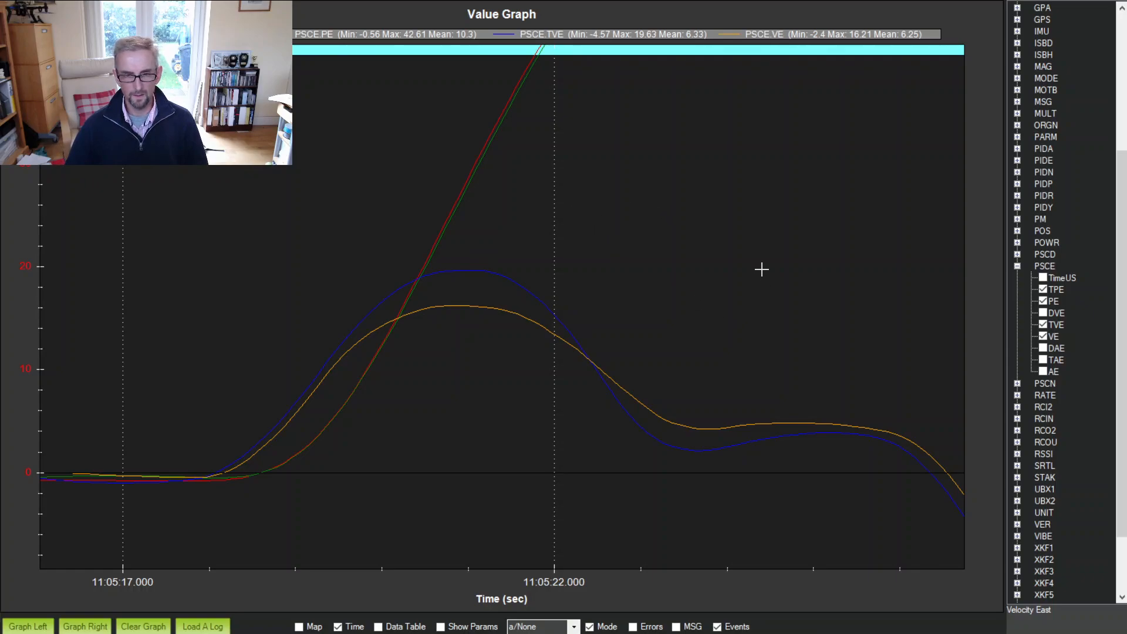
Step: Add the PSCE east accelerations TAE and AE to the graph, leaving DAE unplotted, and enlarge the initial acceleration phase
left_click(1044, 348)
left_click(1045, 360)
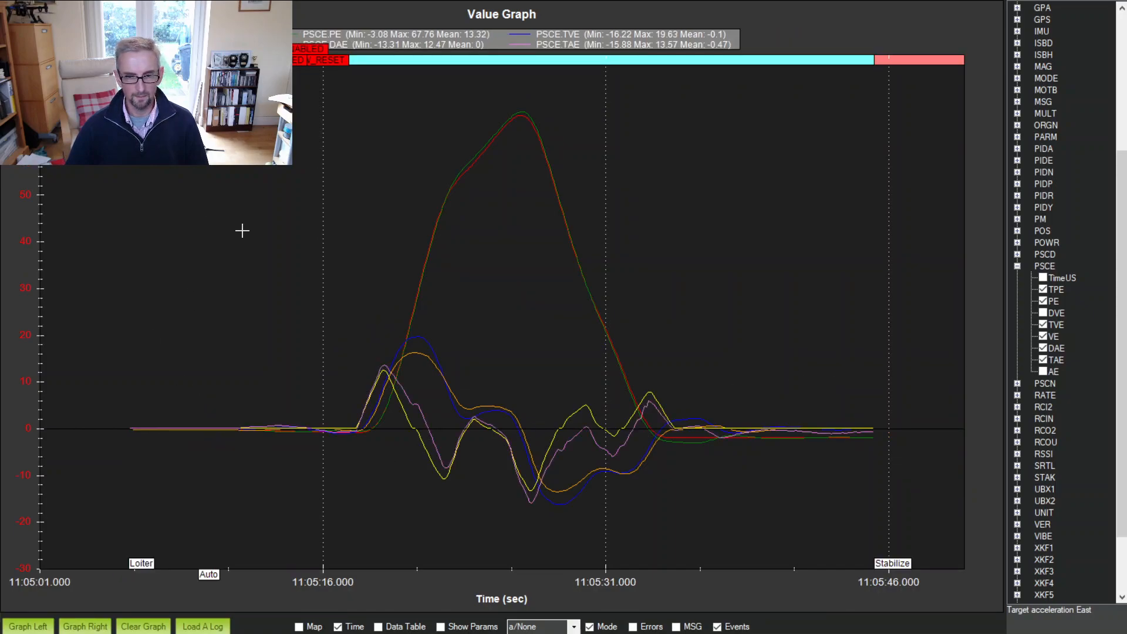
left_click(1044, 349)
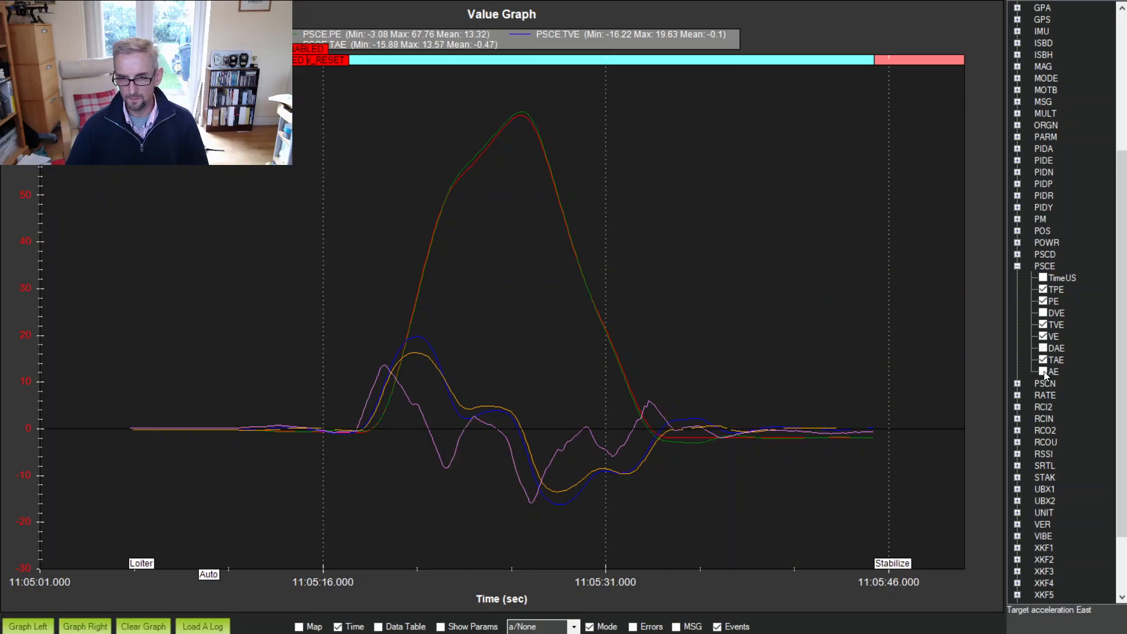
left_click(1044, 371)
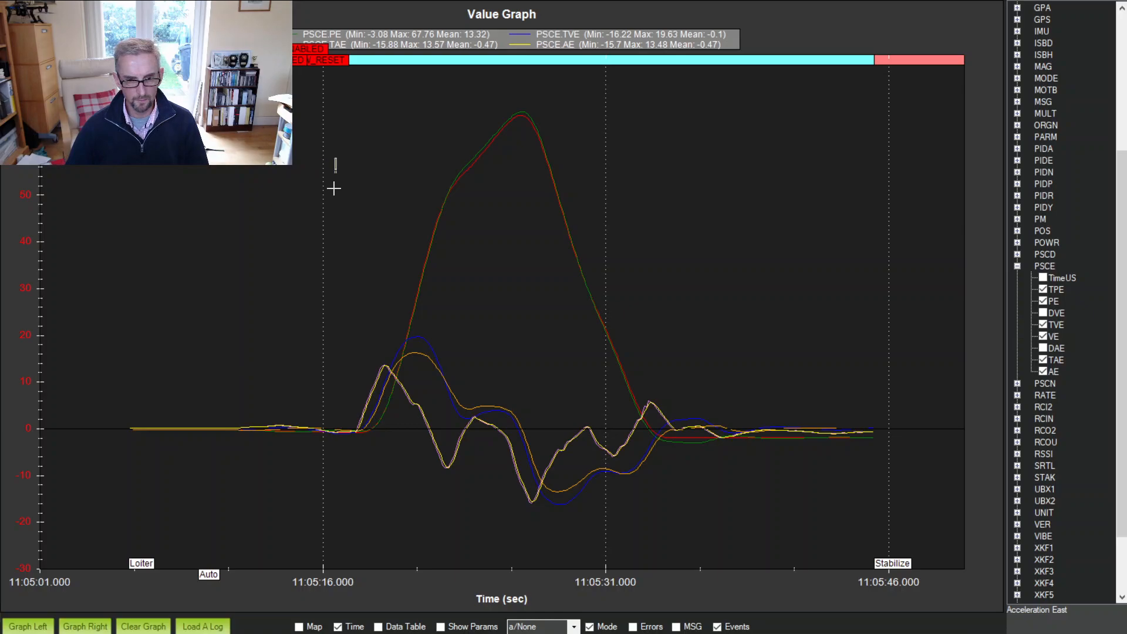
scroll(488, 530, "up", 5)
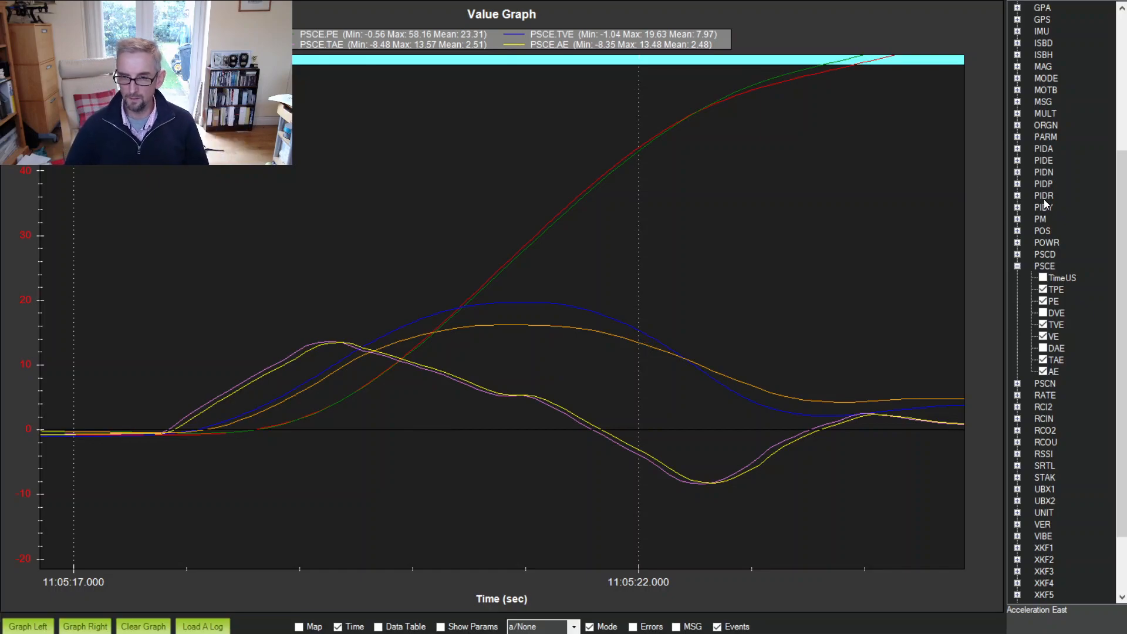
Step: Plot the integral term I from the PIDE message group alongside the PSCE curves
left_click(1017, 161)
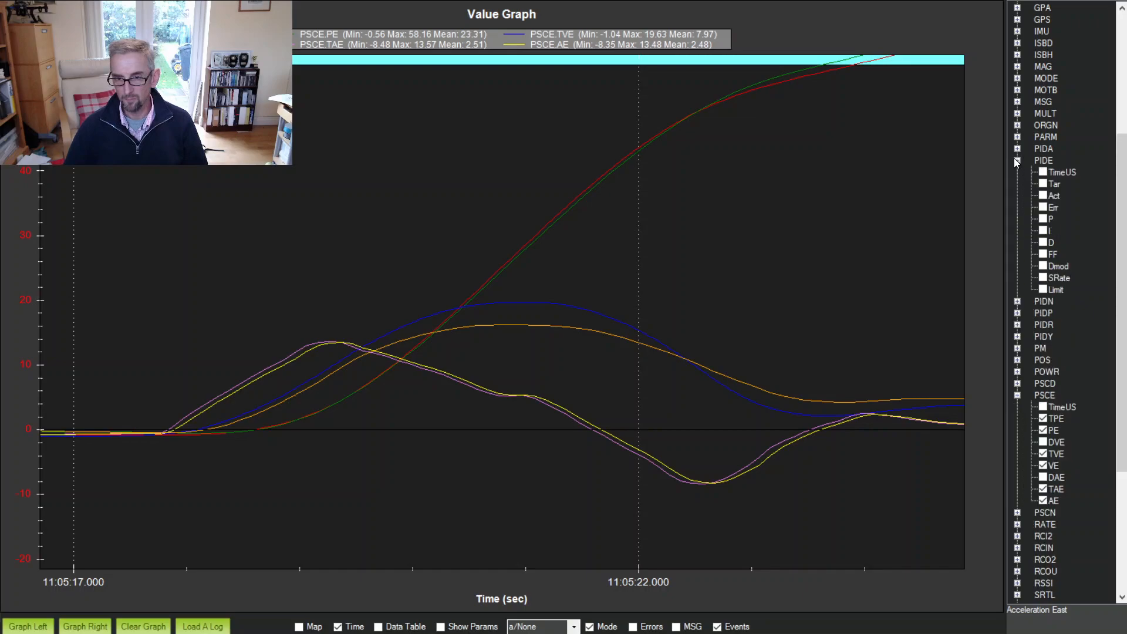
left_click(1045, 231)
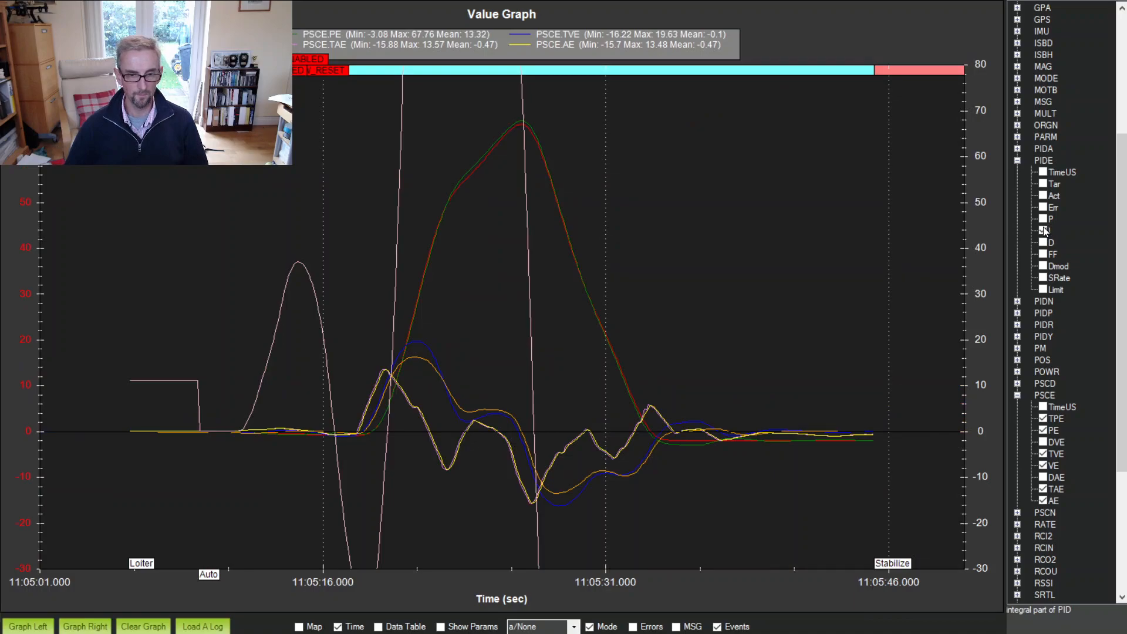